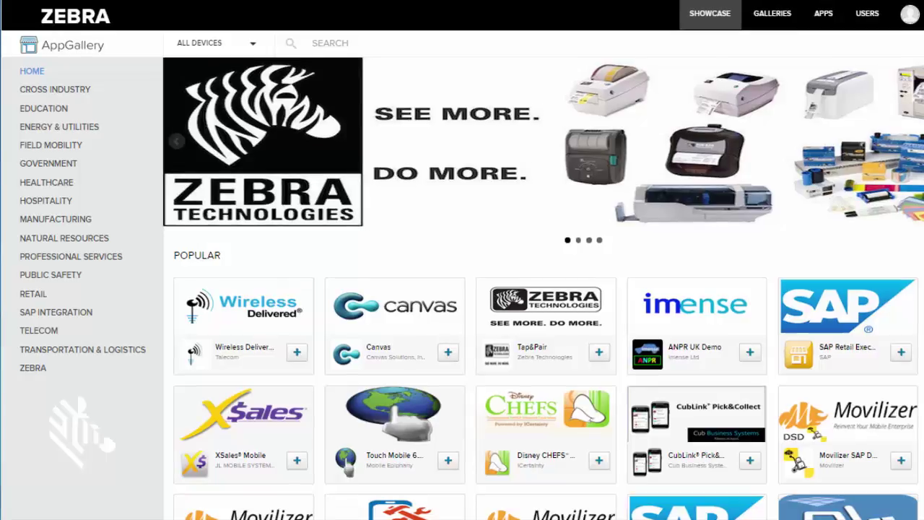
# Start a new app on the organization's apps page and name it Enterprise Browser
pyautogui.click(827, 20)
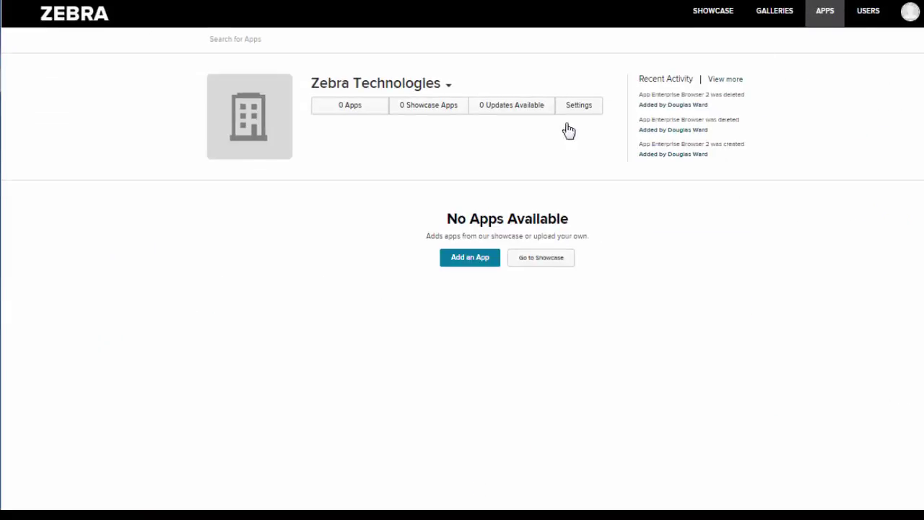
pyautogui.click(456, 264)
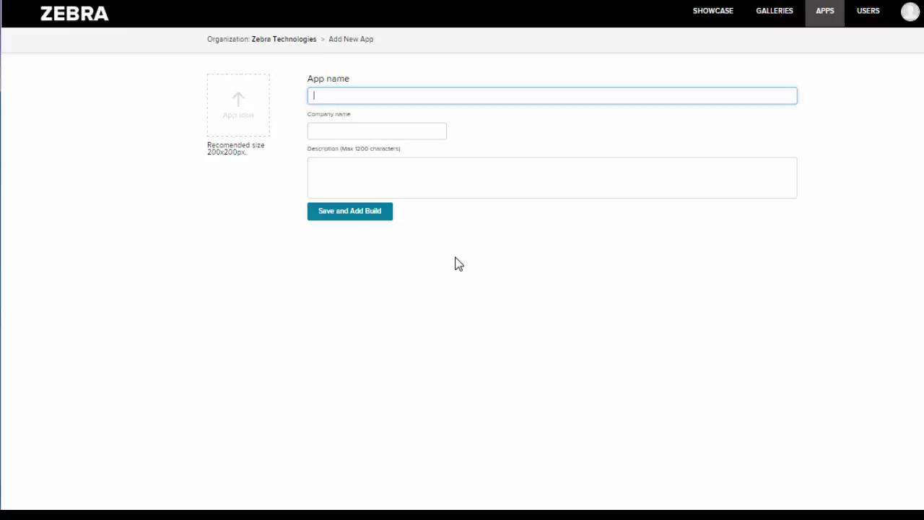
pyautogui.write('Enter')
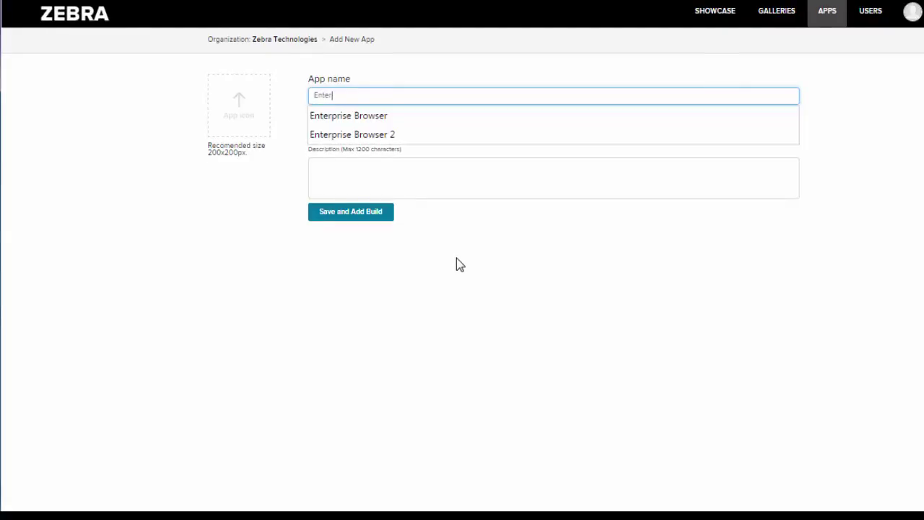
pyautogui.press('Down')
pyautogui.press('Tab')
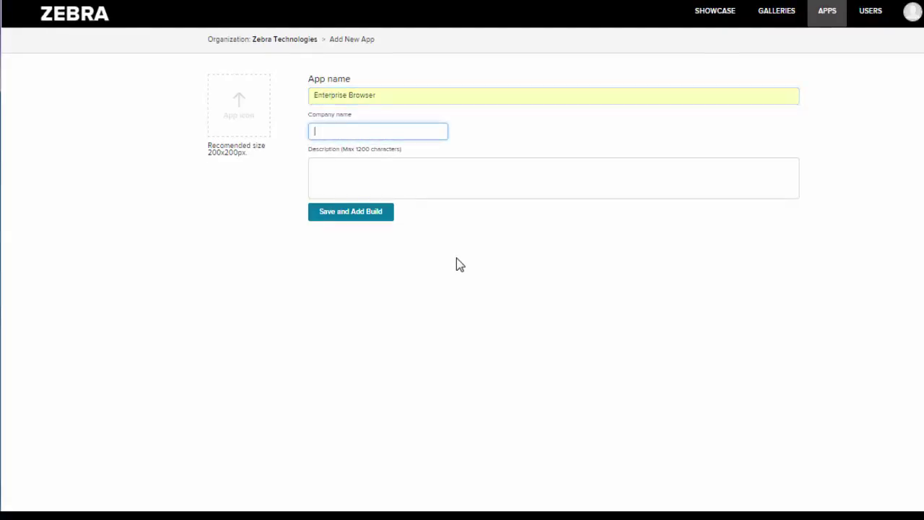
# Set the company to Zebra Technologies and paste in the product description
pyautogui.write('T')
pyautogui.press('BackSpace')
pyautogui.write('Z')
pyautogui.press('Down')
pyautogui.press('Tab')
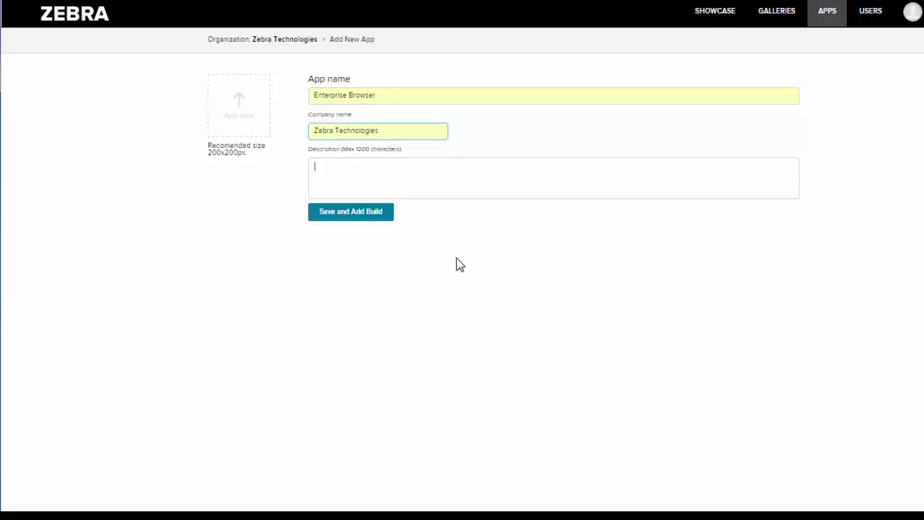
pyautogui.hotkey('ctrl', 'v')
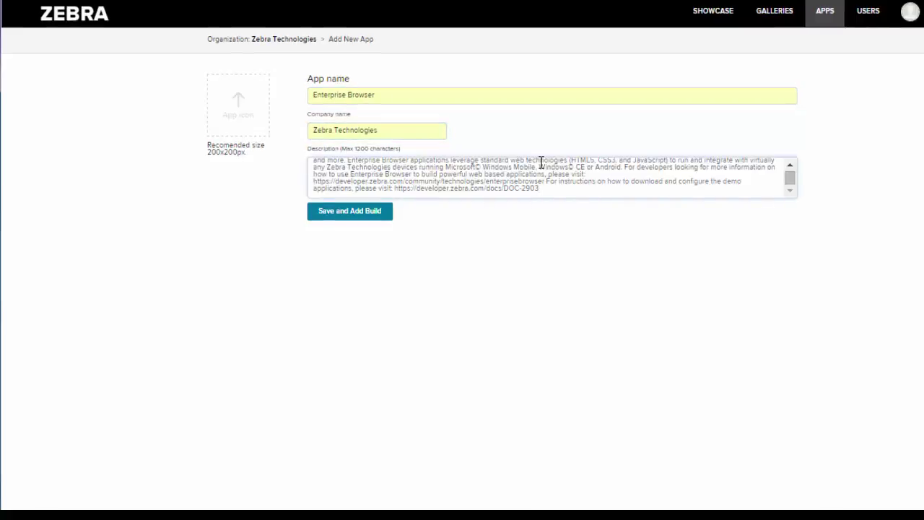
pyautogui.scroll(3, 560, 190)
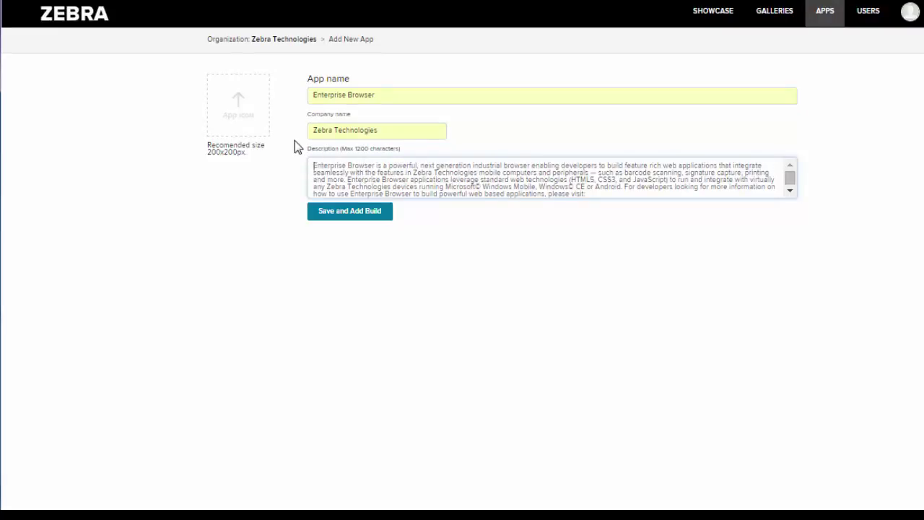
# Use EnterpriseBrowser-Sizes-05 as the app icon and save the app to add a build
pyautogui.click(262, 170)
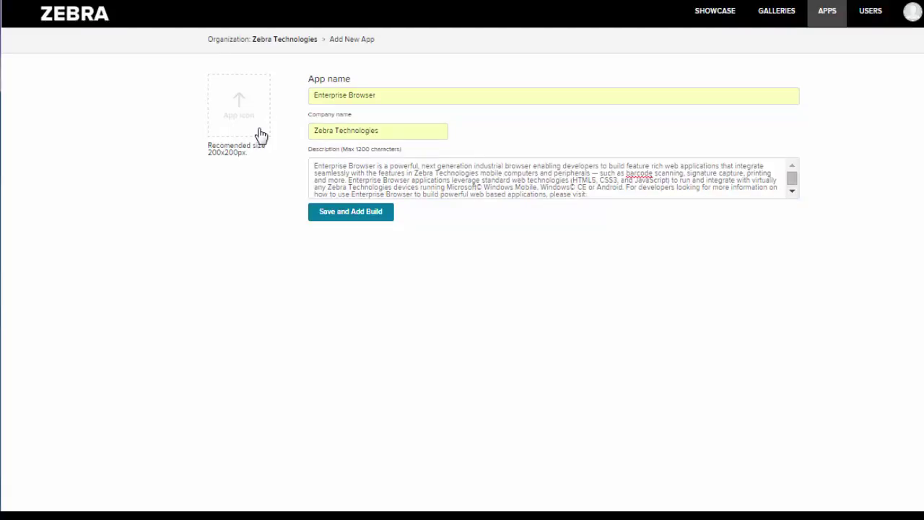
pyautogui.click(261, 136)
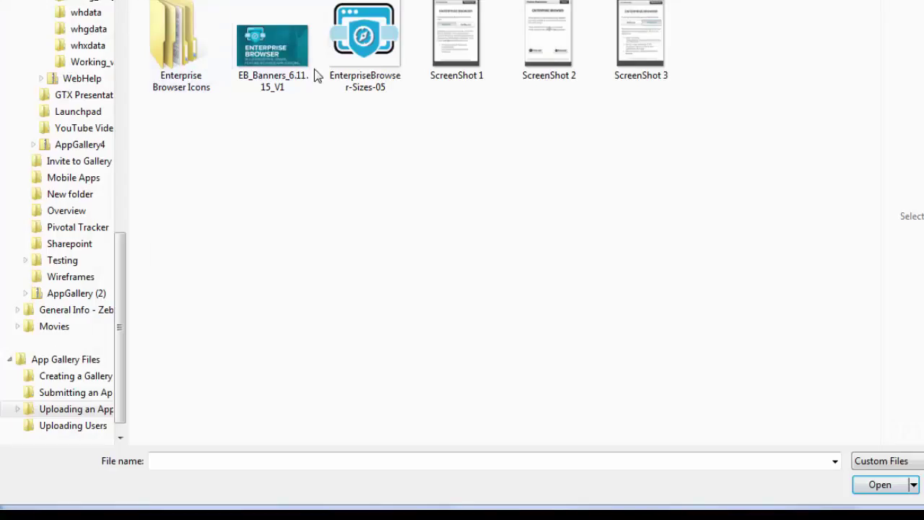
pyautogui.doubleClick(387, 75)
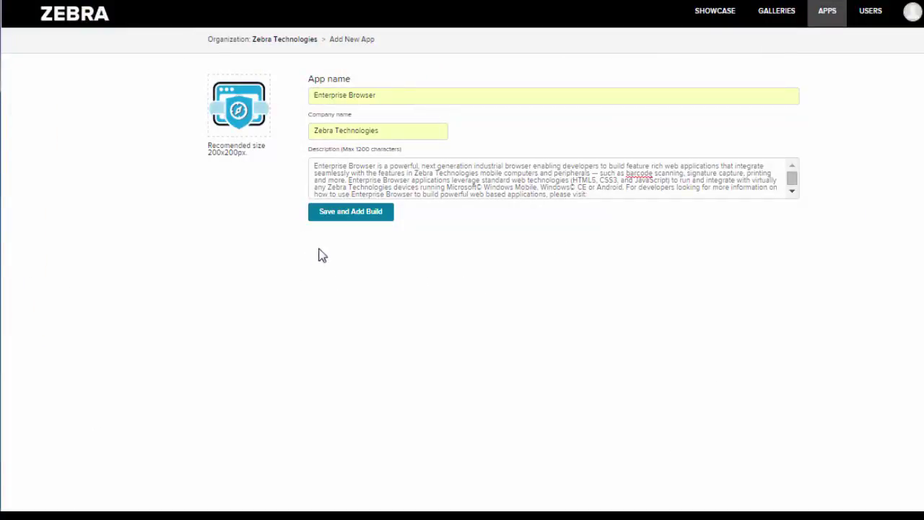
pyautogui.click(347, 217)
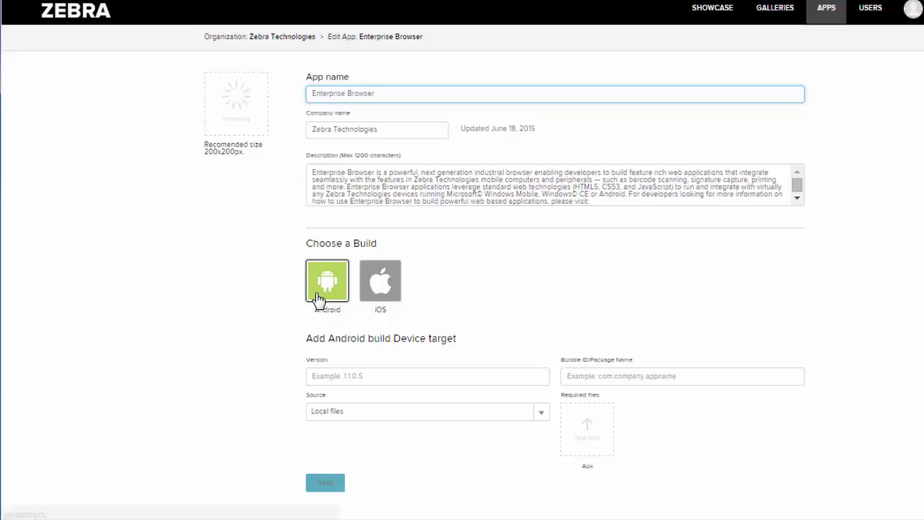
# Enter build version 1.1.12 and package name com.symbol.enterprisebrowser
pyautogui.click(344, 376)
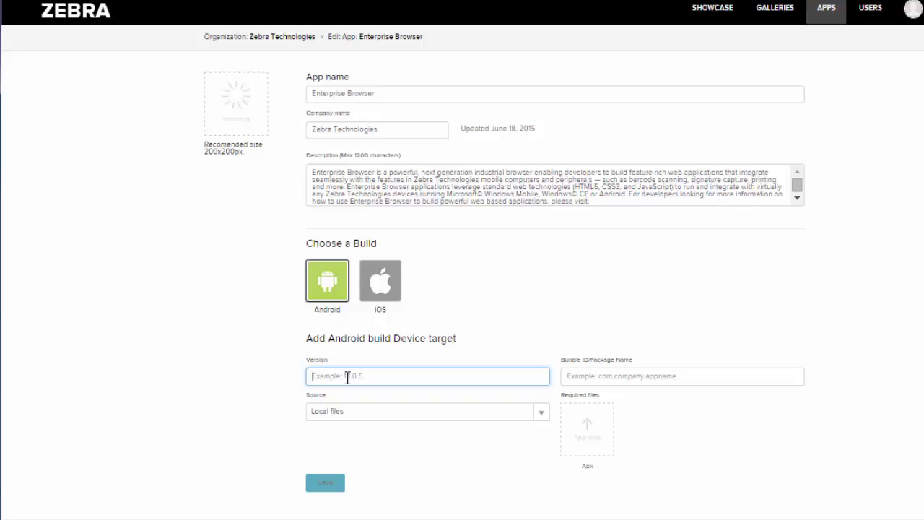
pyautogui.write('1.1.12')
pyautogui.press('Tab')
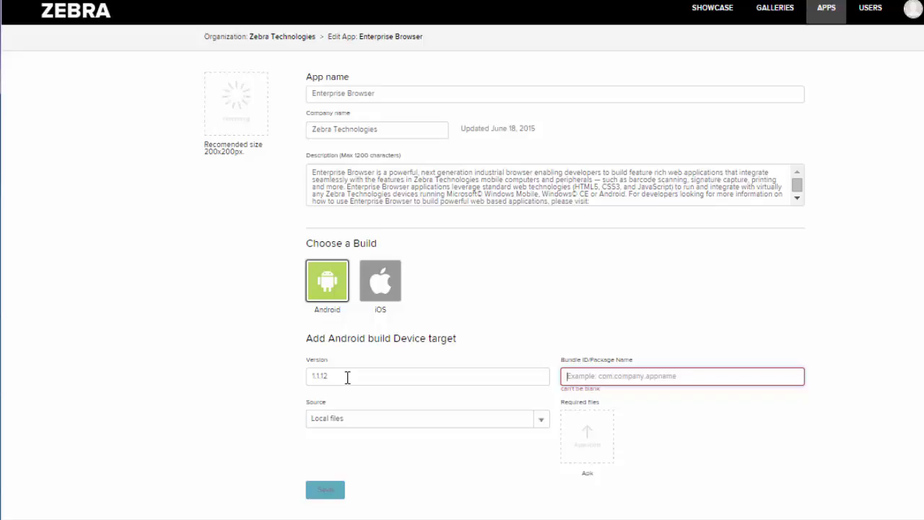
pyautogui.write('com.syb')
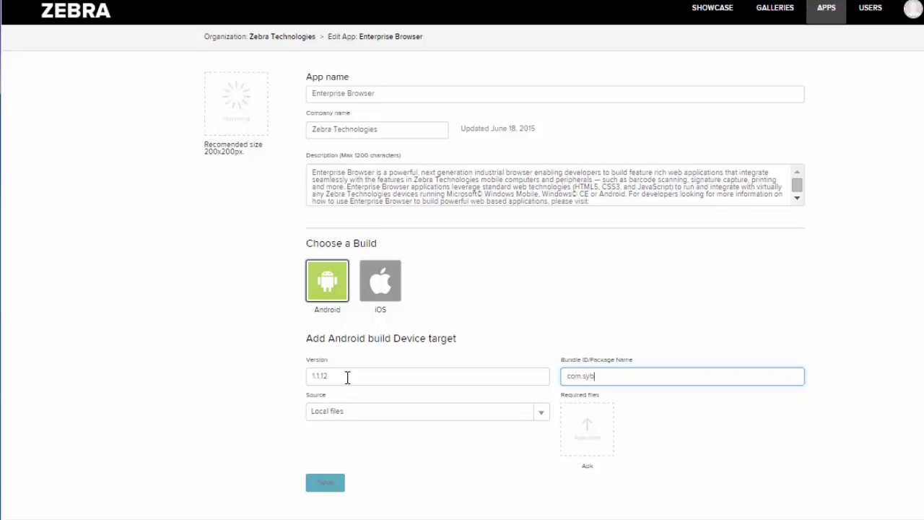
pyautogui.press('BackSpace')
pyautogui.write('mbol.')
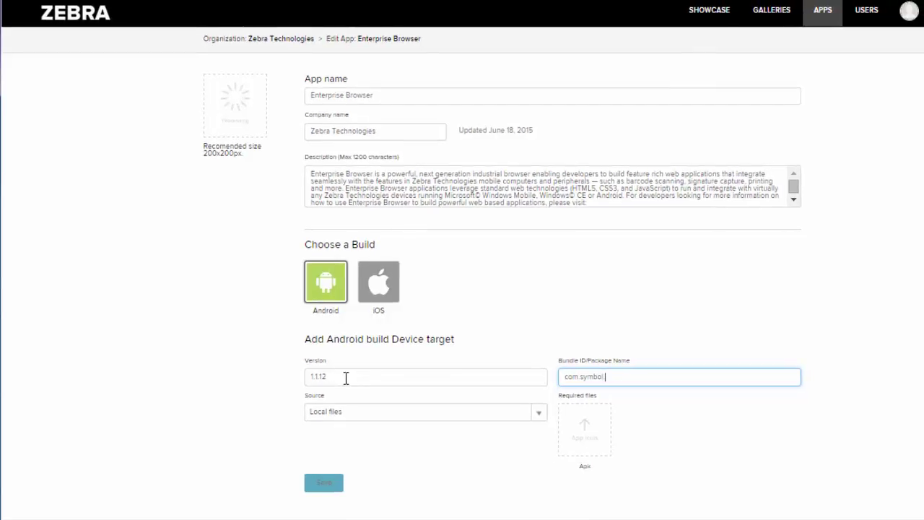
pyautogui.write('enterpriseb')
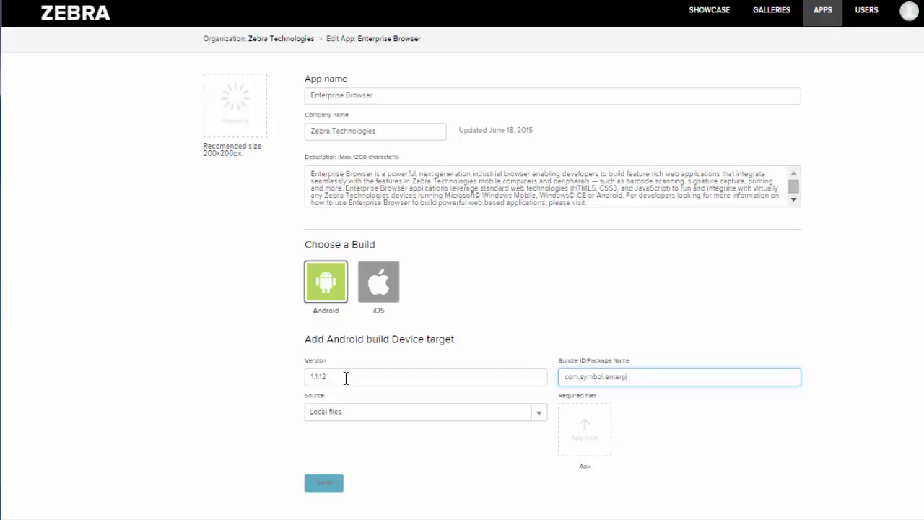
pyautogui.write('rowser')
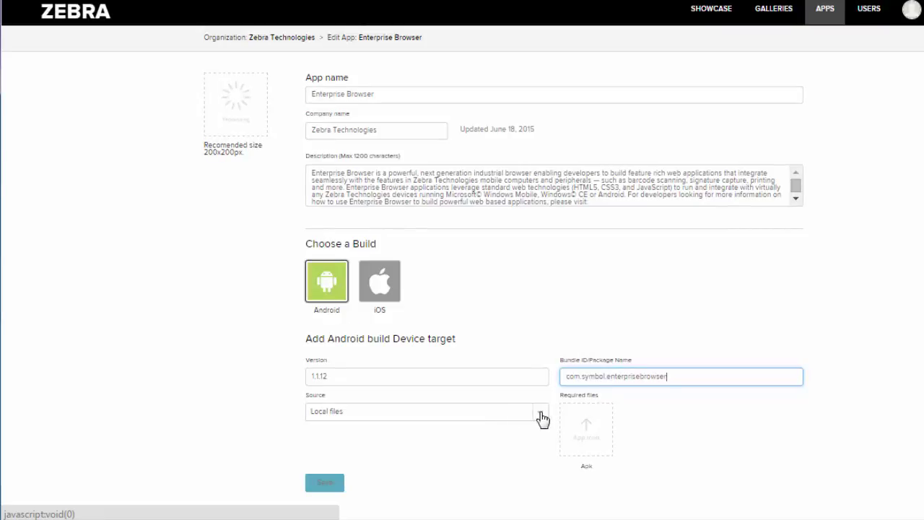
# Upload EnterpriseBrowser_v1.1.12.0.apk from Local files and save the Android build
pyautogui.click(542, 417)
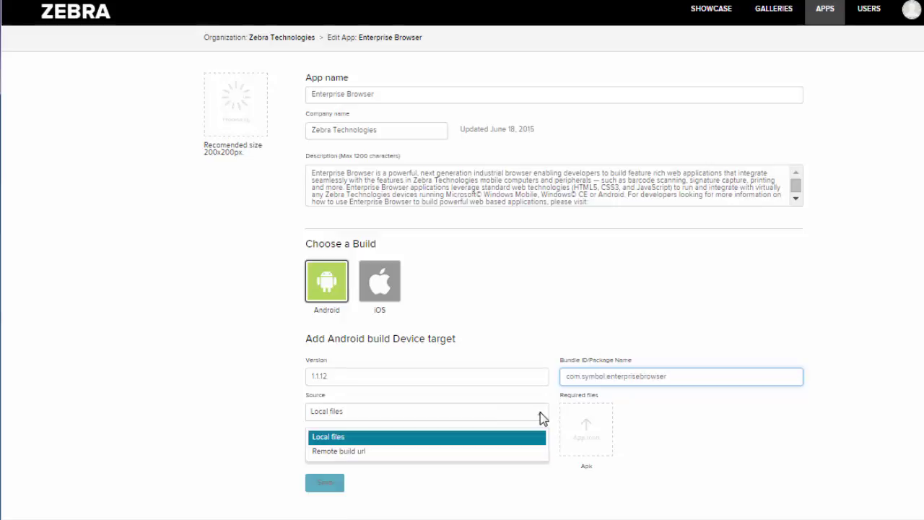
pyautogui.click(640, 417)
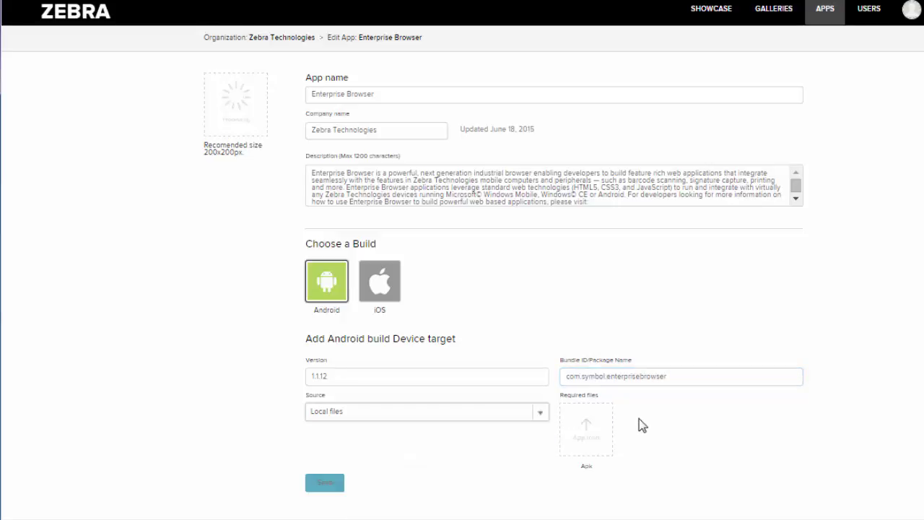
pyautogui.click(586, 438)
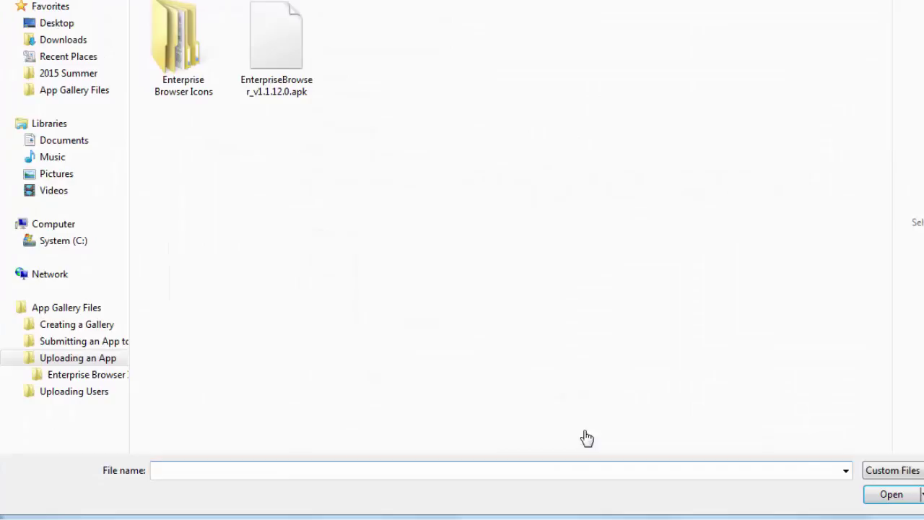
pyautogui.doubleClick(279, 65)
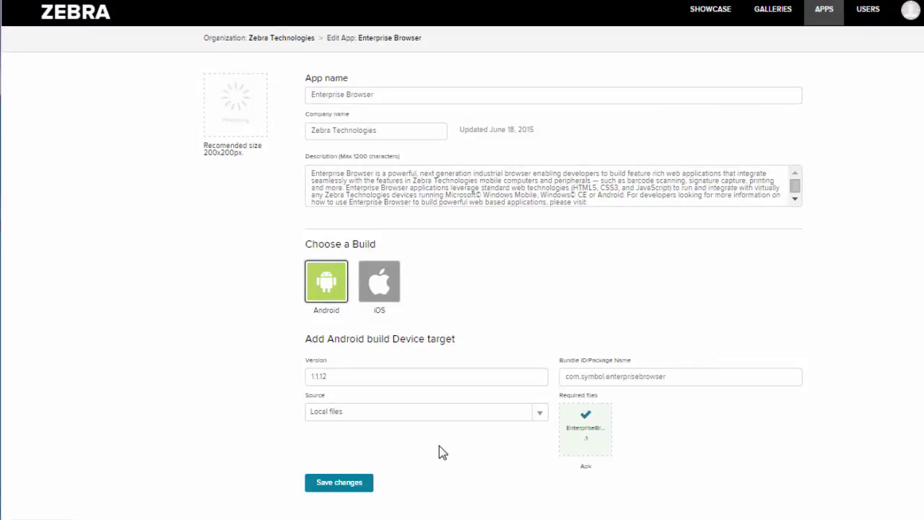
pyautogui.click(339, 491)
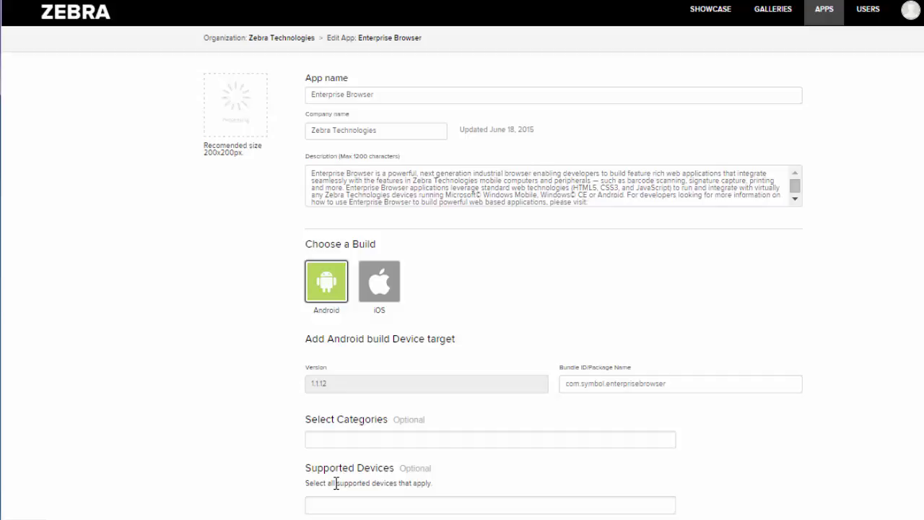
# Add MANUFACTURING and TELECOM as the build's categories
pyautogui.scroll(-5, 336, 483)
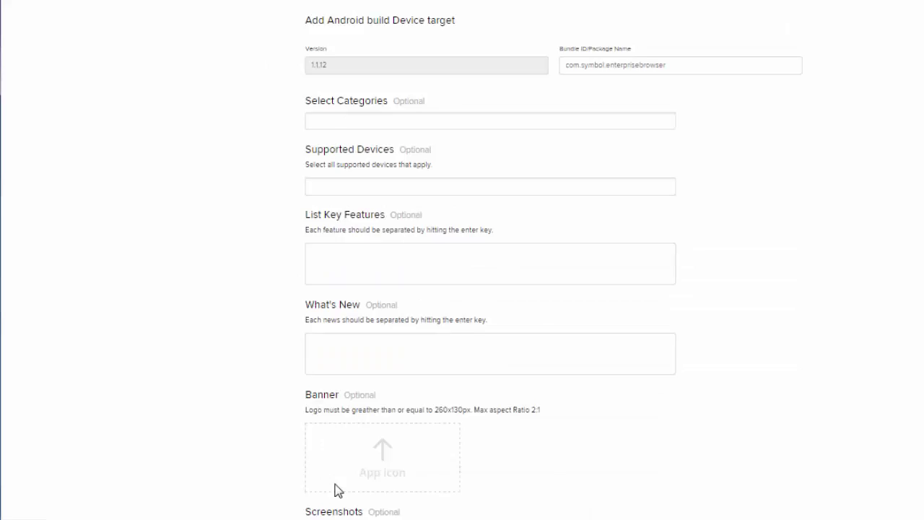
pyautogui.scroll(-1, 339, 491)
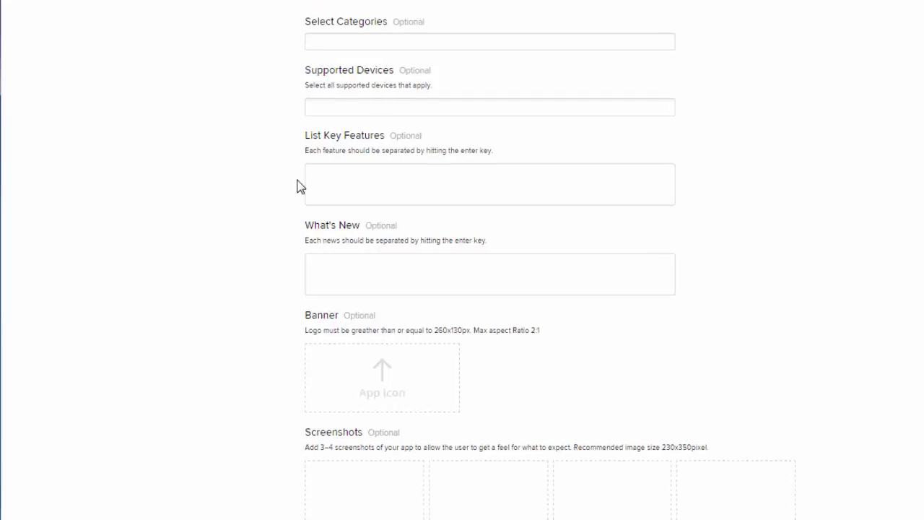
pyautogui.click(345, 41)
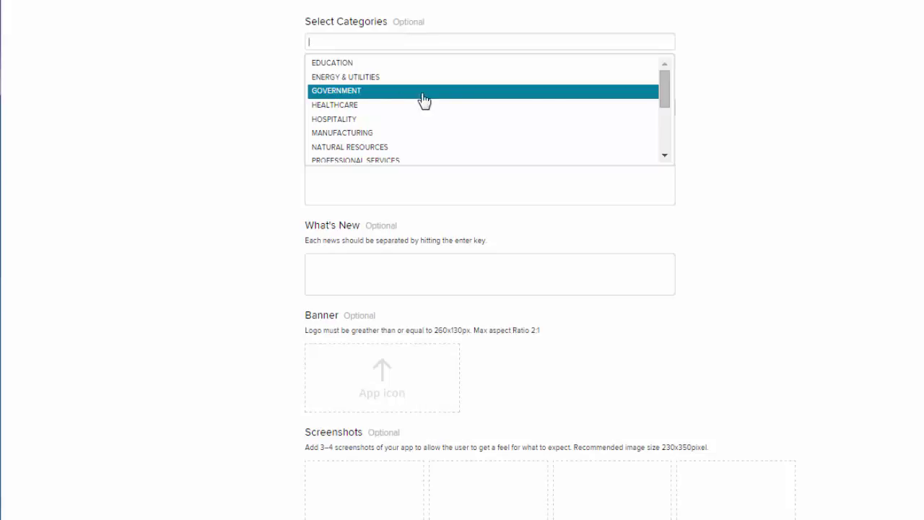
pyautogui.click(367, 137)
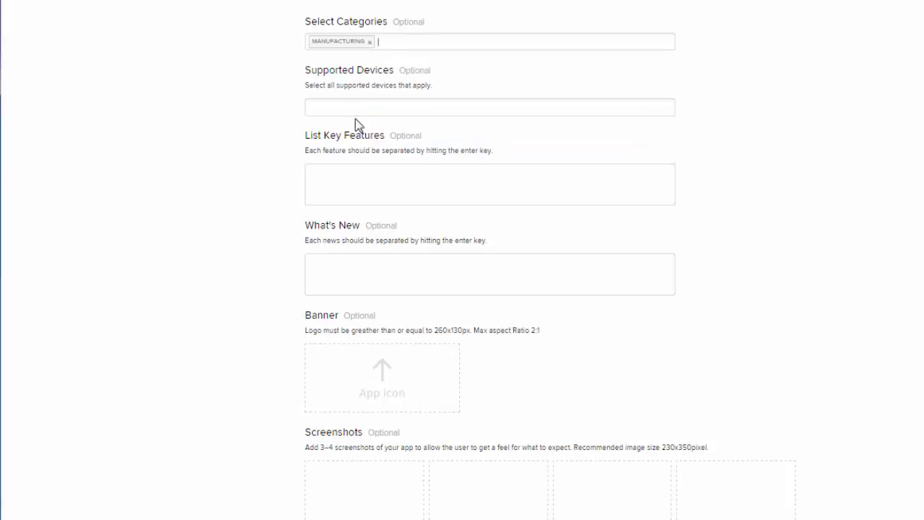
pyautogui.click(402, 36)
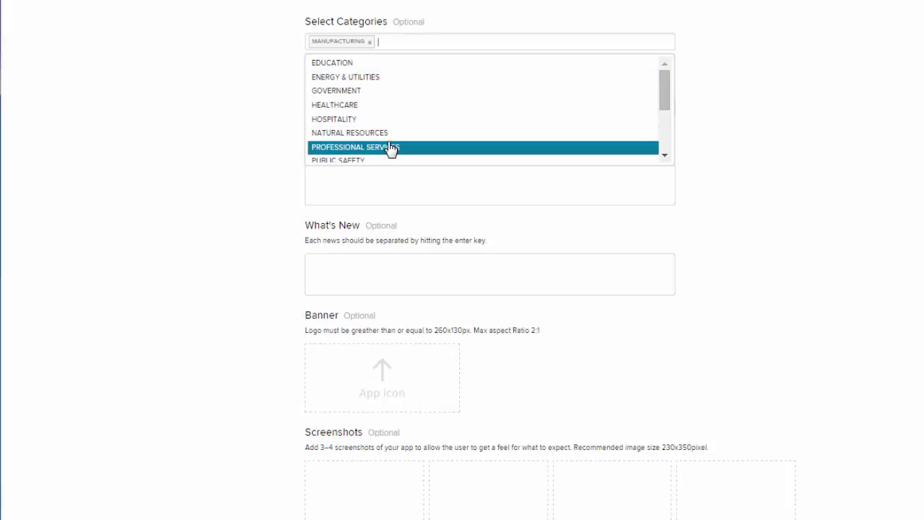
pyautogui.scroll(-2, 390, 145)
pyautogui.click(371, 109)
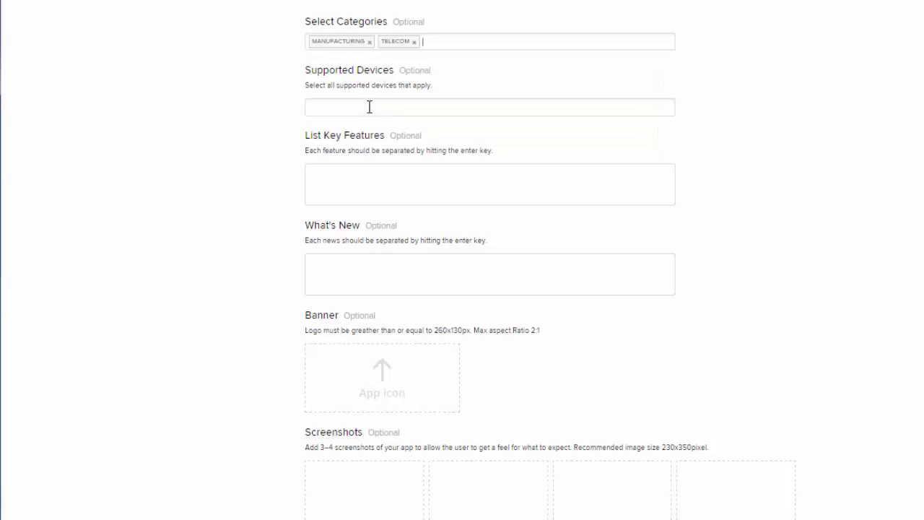
pyautogui.click(450, 42)
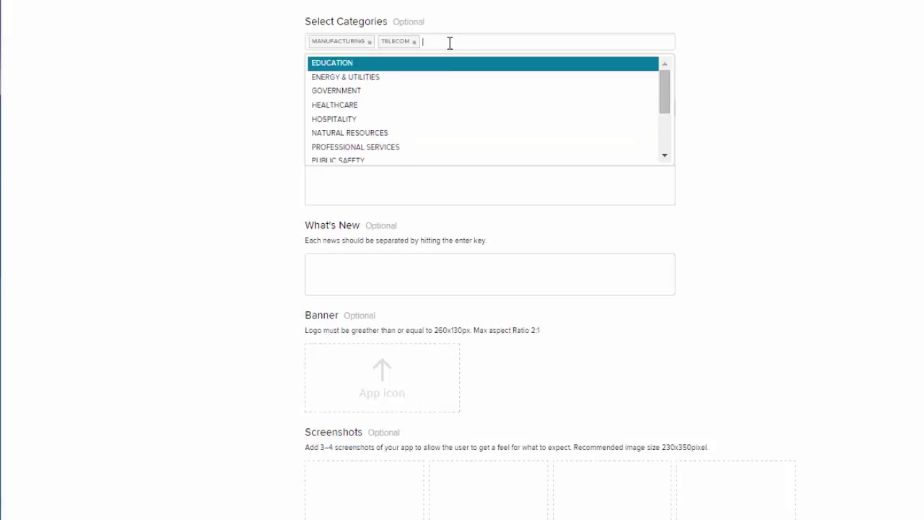
# Add HOSPITALITY and CROSS INDUSTRY to the categories as well
pyautogui.click(380, 120)
pyautogui.click(504, 42)
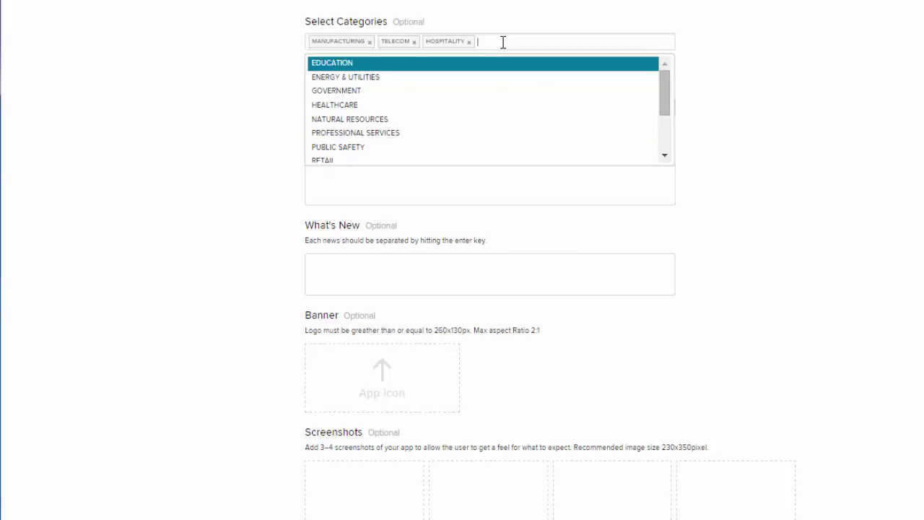
pyautogui.scroll(-5, 526, 89)
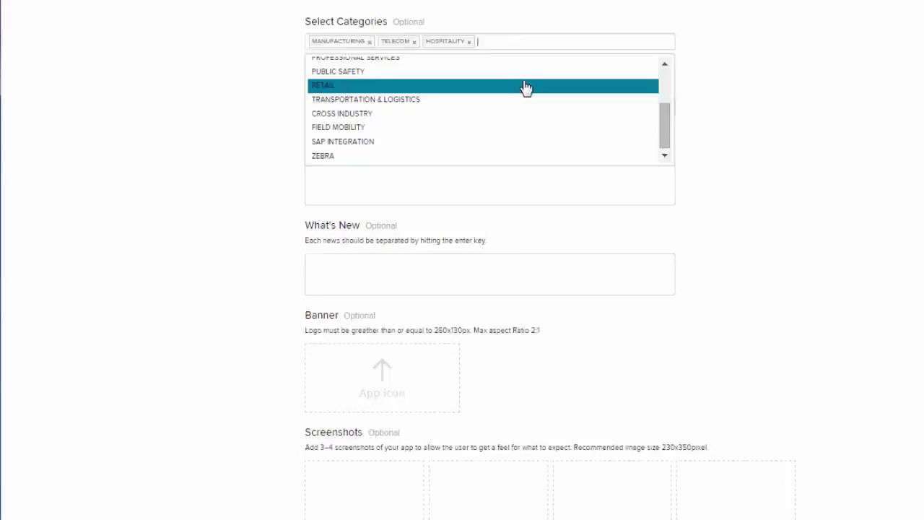
pyautogui.scroll(5, 520, 82)
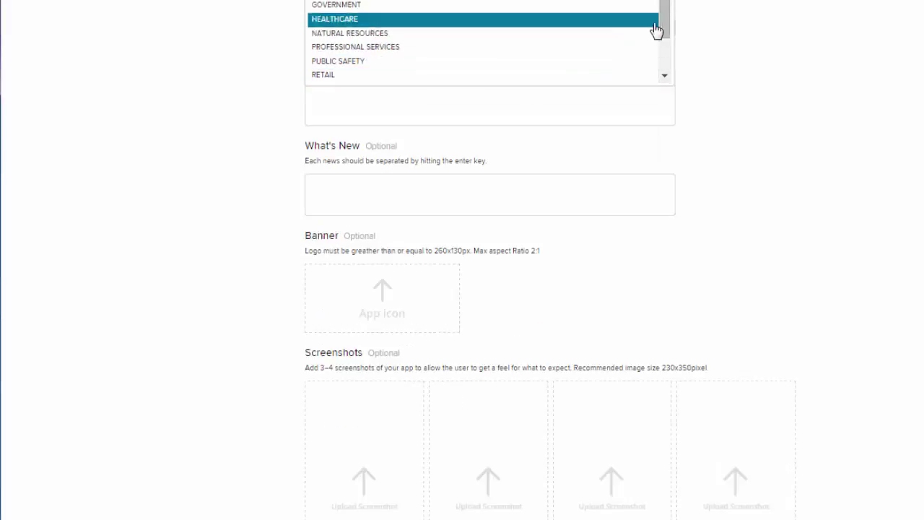
pyautogui.click(726, 48)
pyautogui.scroll(3, 693, 52)
pyautogui.click(503, 125)
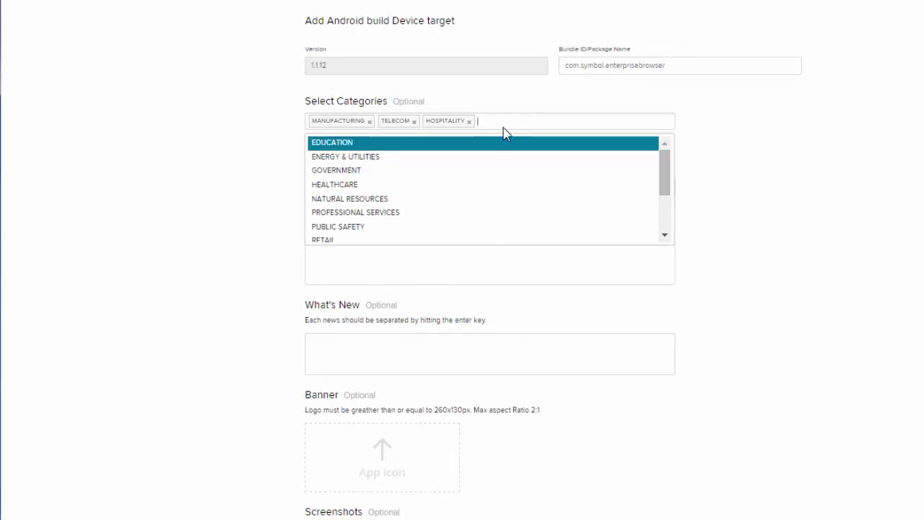
pyautogui.moveTo(665, 169); pyautogui.dragTo(665, 200)
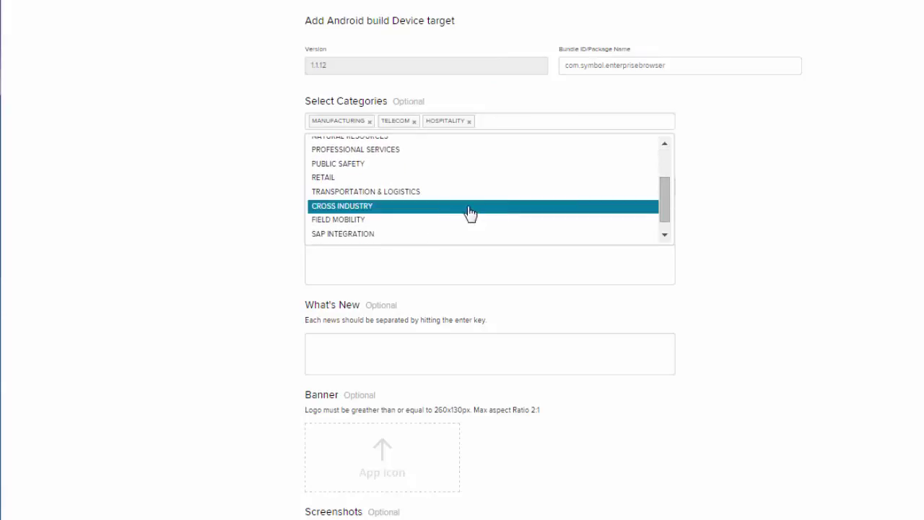
pyautogui.click(429, 210)
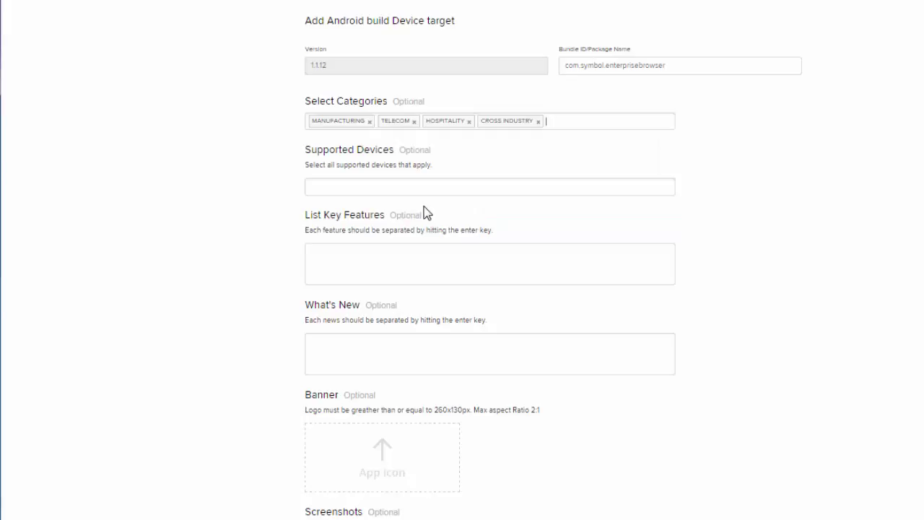
# Select ET1, MC40, TC55 and TC70 as supported devices
pyautogui.click(428, 189)
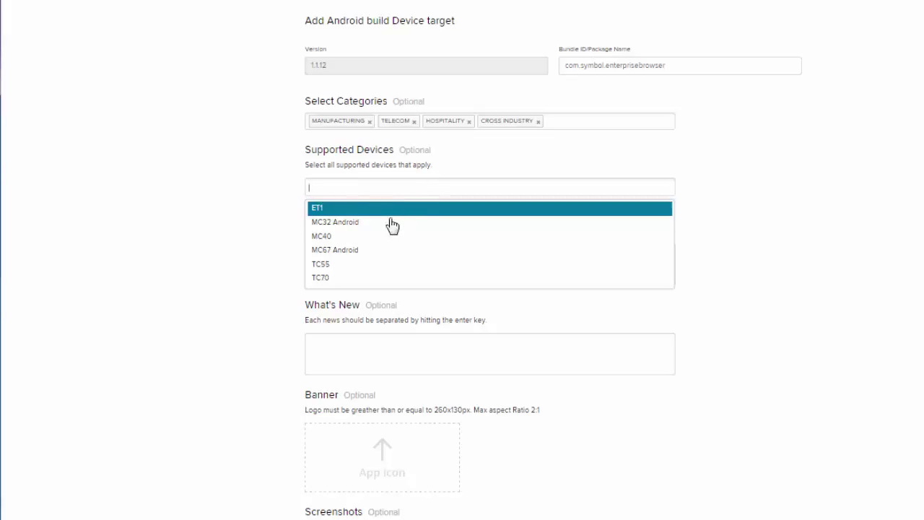
pyautogui.click(356, 211)
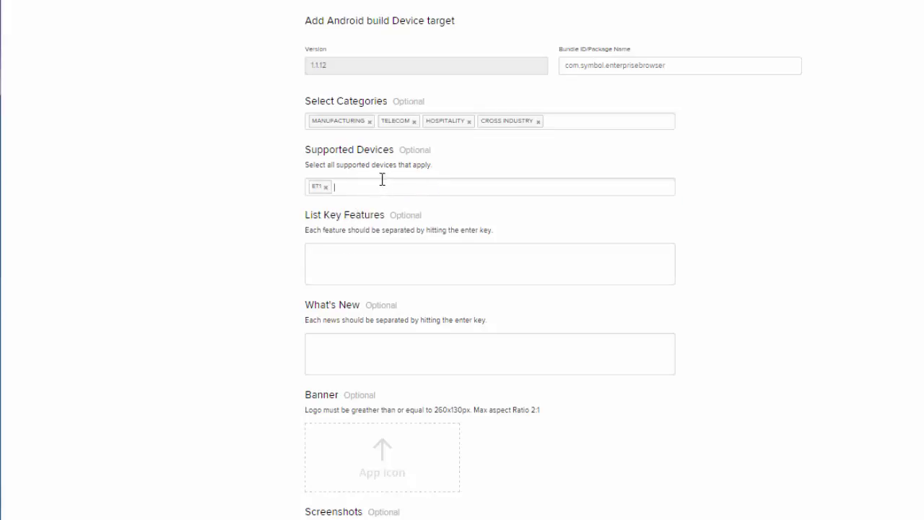
pyautogui.click(379, 183)
pyautogui.click(367, 223)
pyautogui.click(398, 189)
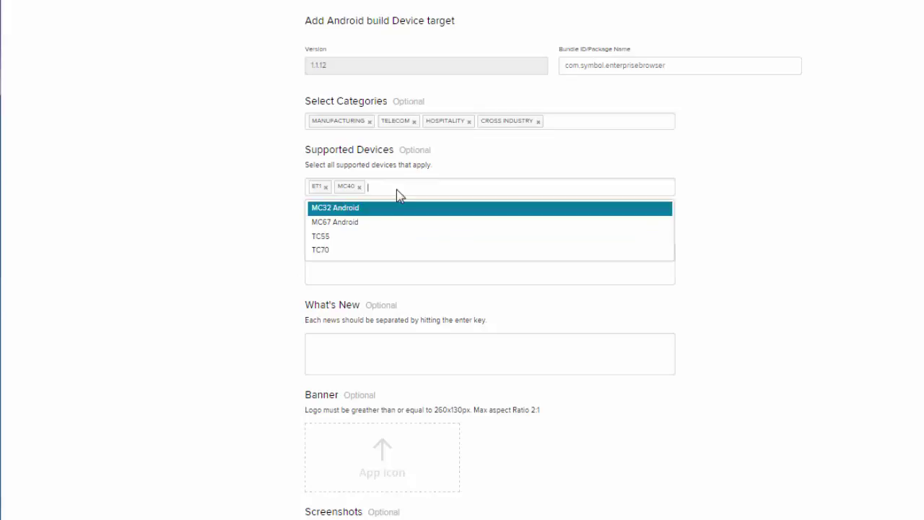
pyautogui.click(376, 236)
pyautogui.click(414, 190)
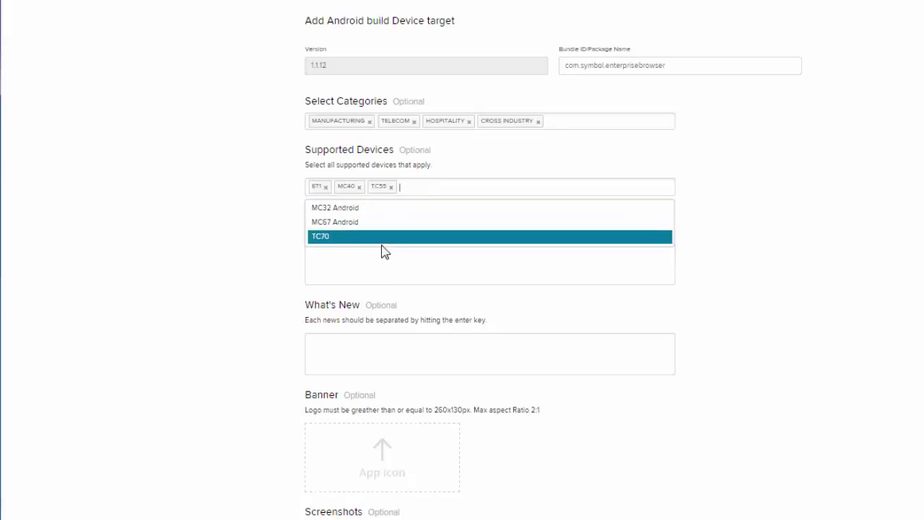
pyautogui.click(381, 242)
pyautogui.click(380, 258)
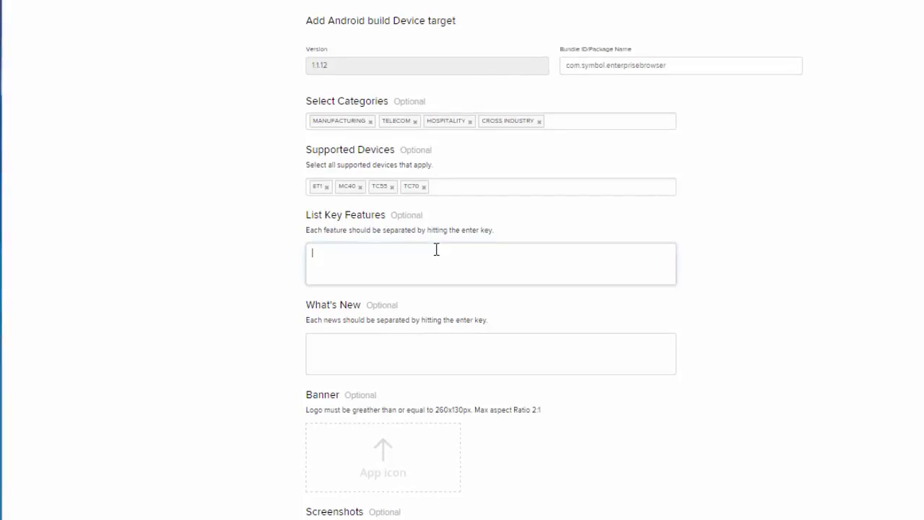
# Paste the Enterprise Browser feature lines into List Key Features, with What's New reading New Version
pyautogui.write('Maximizes available display space for a richer, more effective user interface; hides command bar and Start menu Extensive logging capability Flexibility to easily capture logging information, reducing management and support effort')
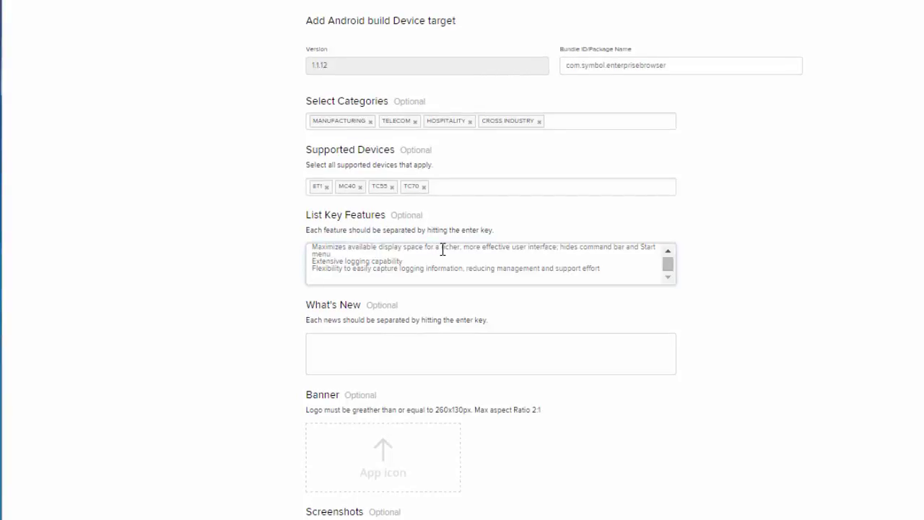
pyautogui.hotkey('ctrl', 'v')
pyautogui.scroll(5, 418, 260)
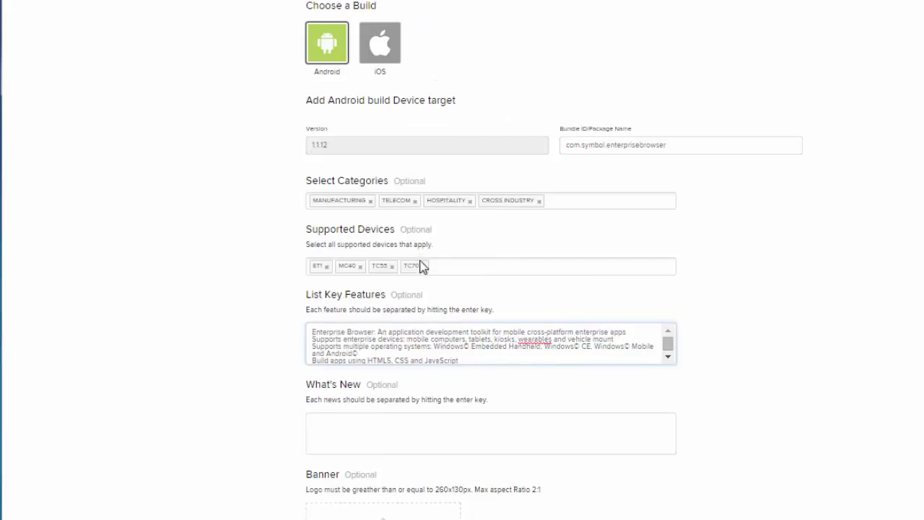
pyautogui.click(638, 334)
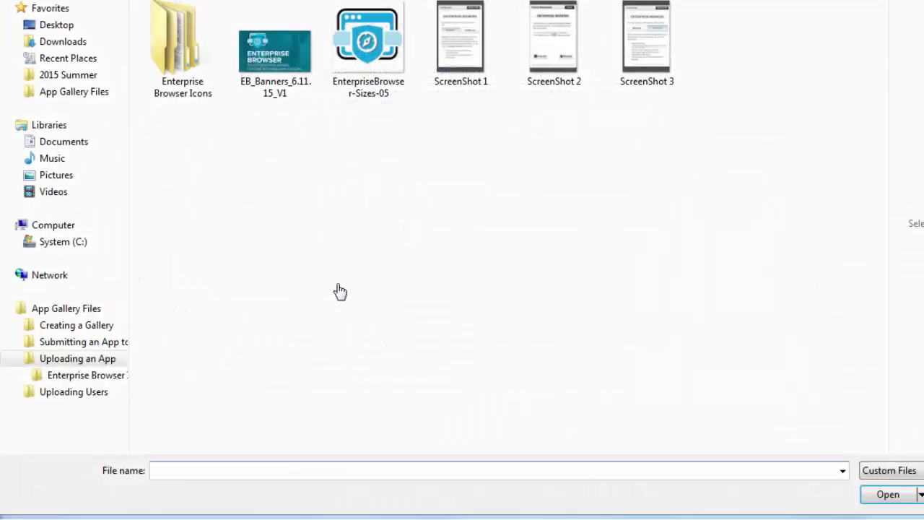
# Upload EB_Banners_6.11.15_V1 as the banner and ScreenShot 1 into the first screenshot slot
pyautogui.click(294, 67)
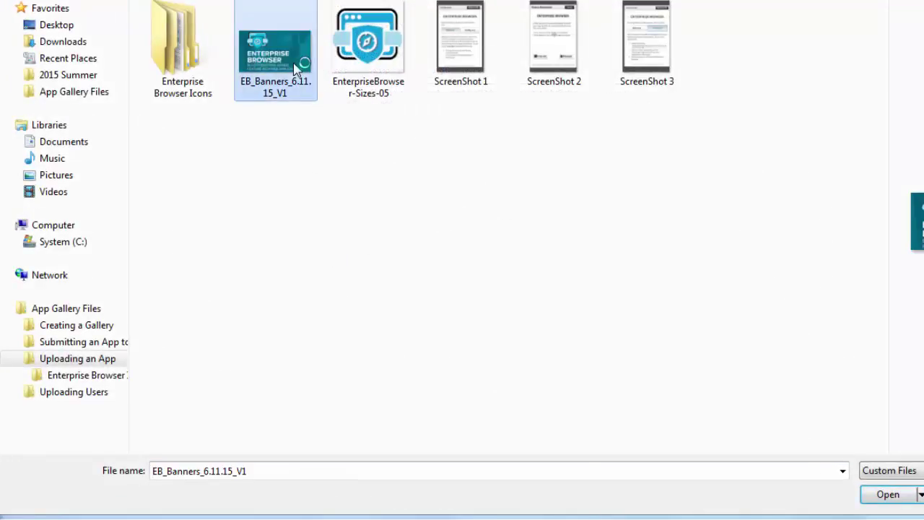
pyautogui.click(887, 494)
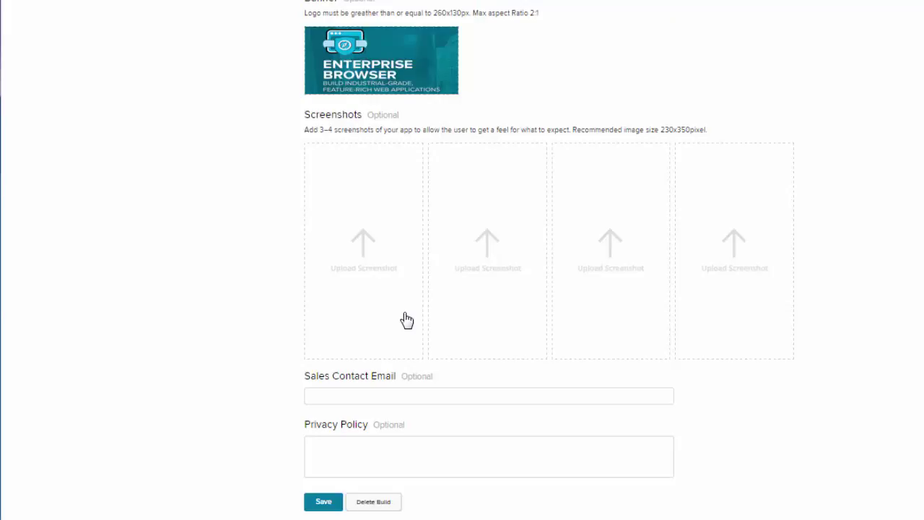
pyautogui.click(375, 268)
pyautogui.click(466, 73)
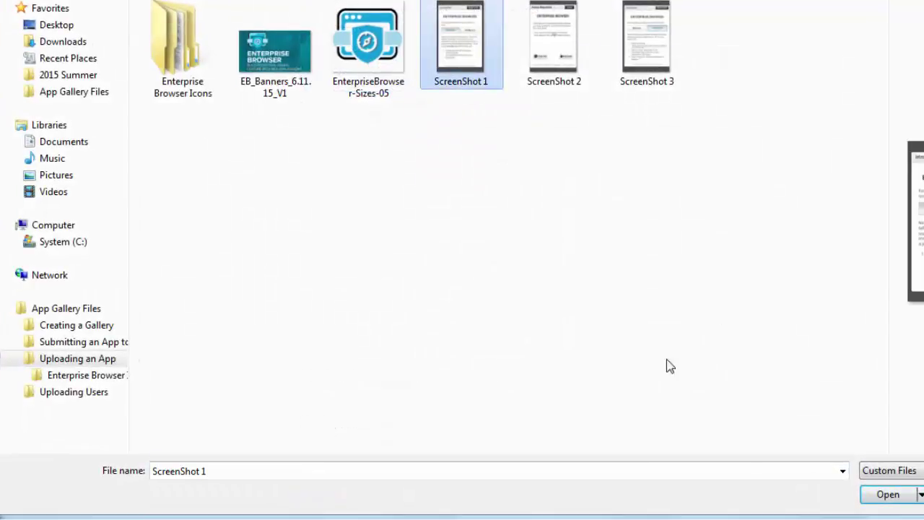
pyautogui.click(888, 497)
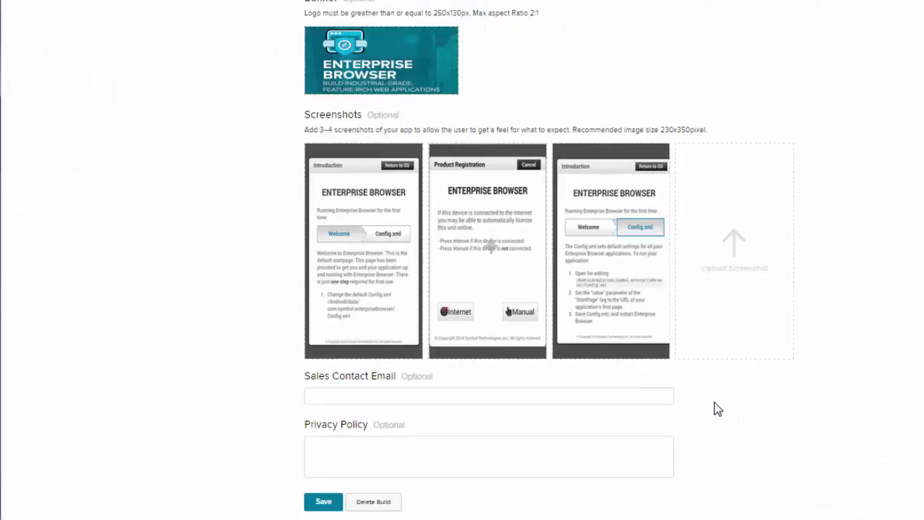
pyautogui.scroll(-1, 805, 417)
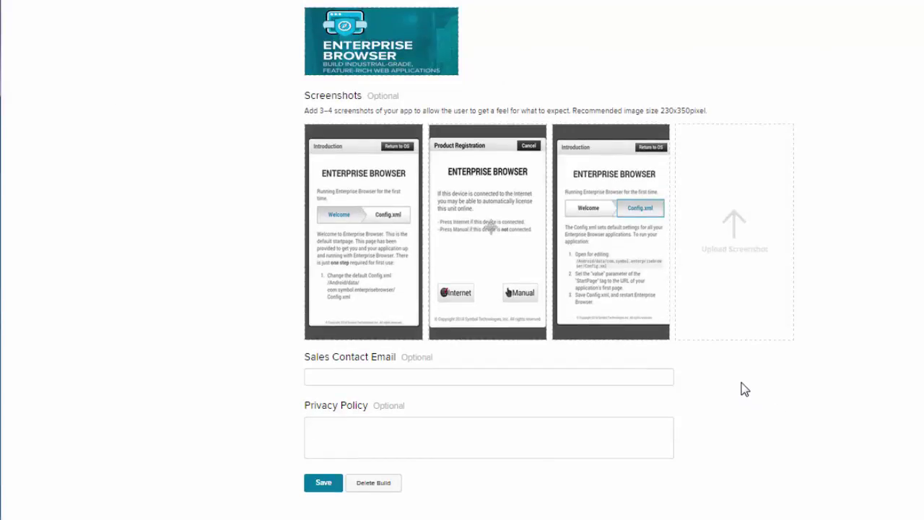
# Enter 'Privacy Policy' as the privacy policy and save the build
pyautogui.click(611, 433)
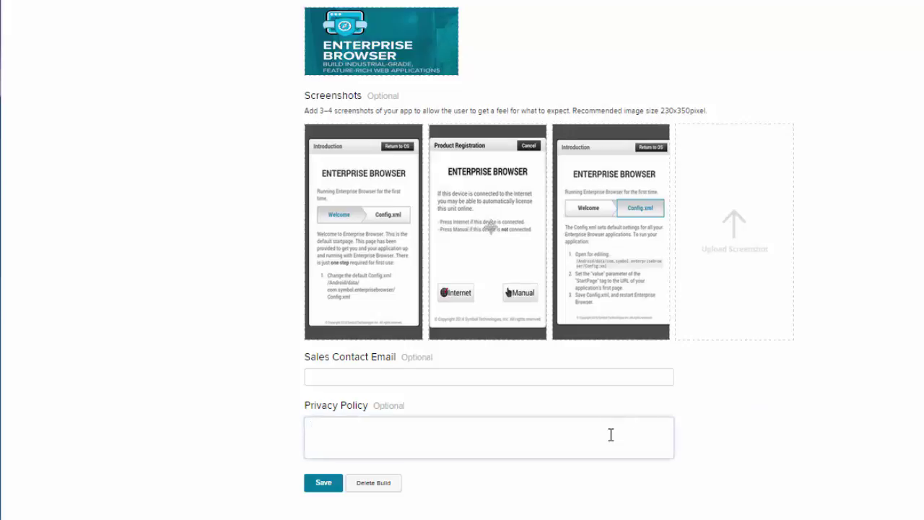
pyautogui.write('Privacy Policy')
pyautogui.click(718, 447)
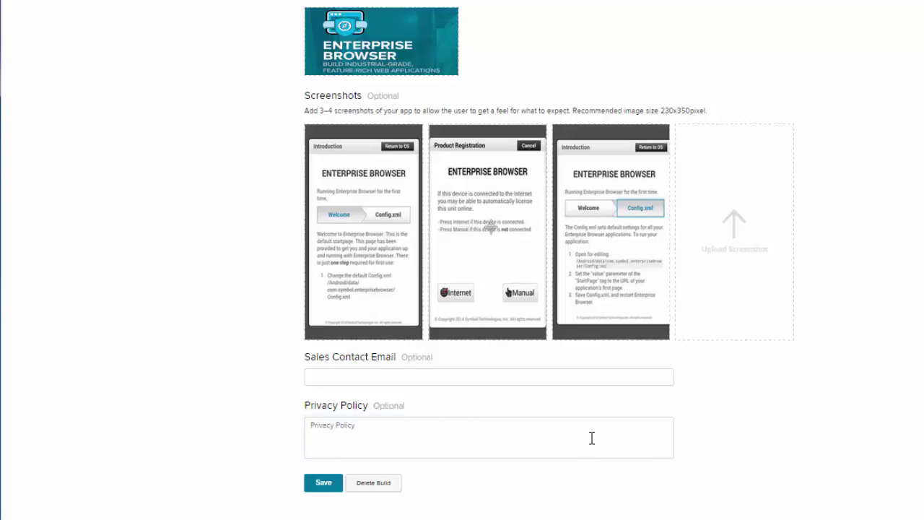
pyautogui.click(323, 486)
# Return to the APPS overview page
pyautogui.scroll(3, 602, 480)
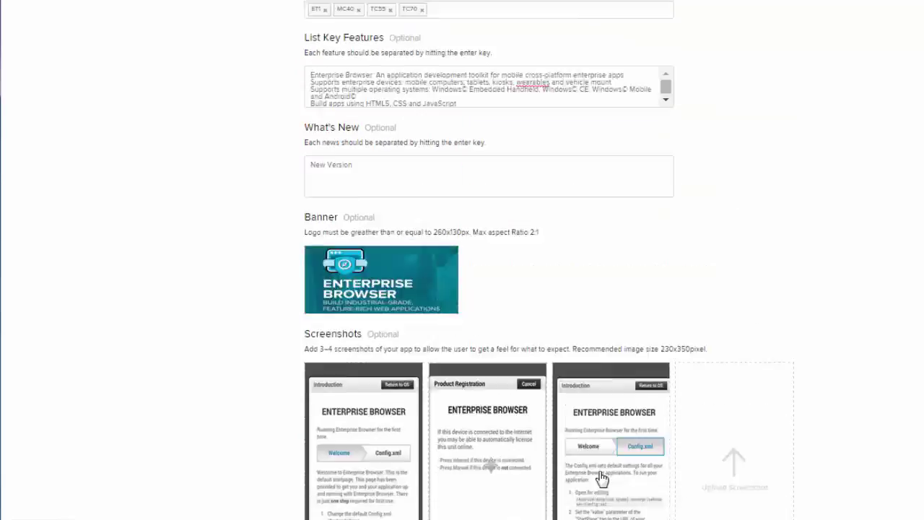
pyautogui.scroll(10, 602, 479)
pyautogui.click(828, 23)
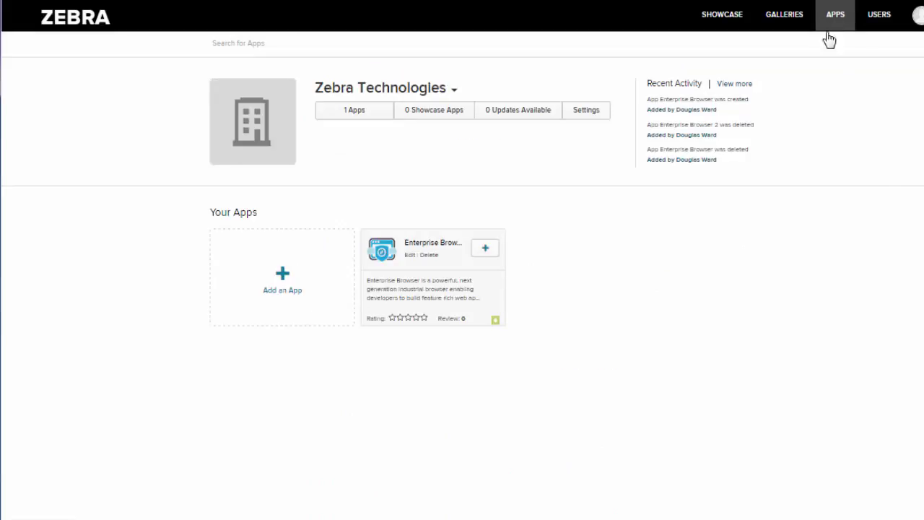
# Open the Enterprise Browser tile and review its Version 1.1.12 detail page
pyautogui.click(392, 252)
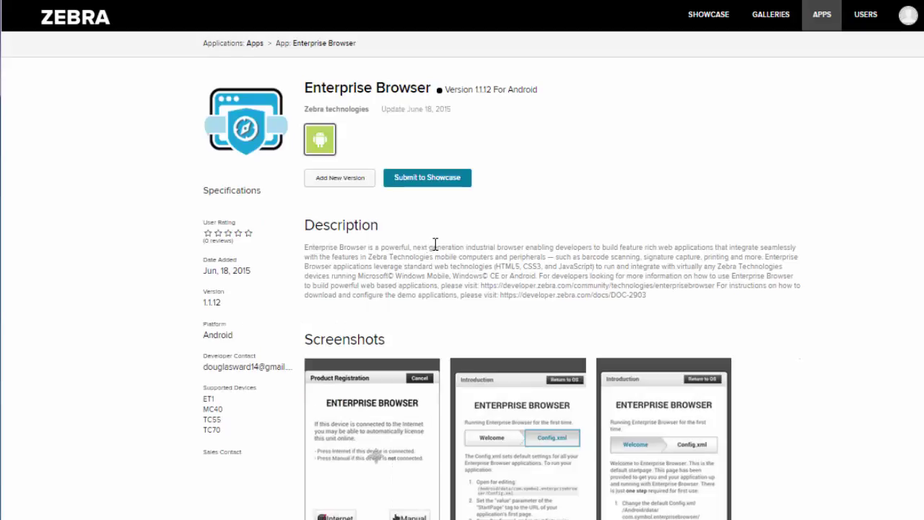
pyautogui.scroll(-5, 496, 257)
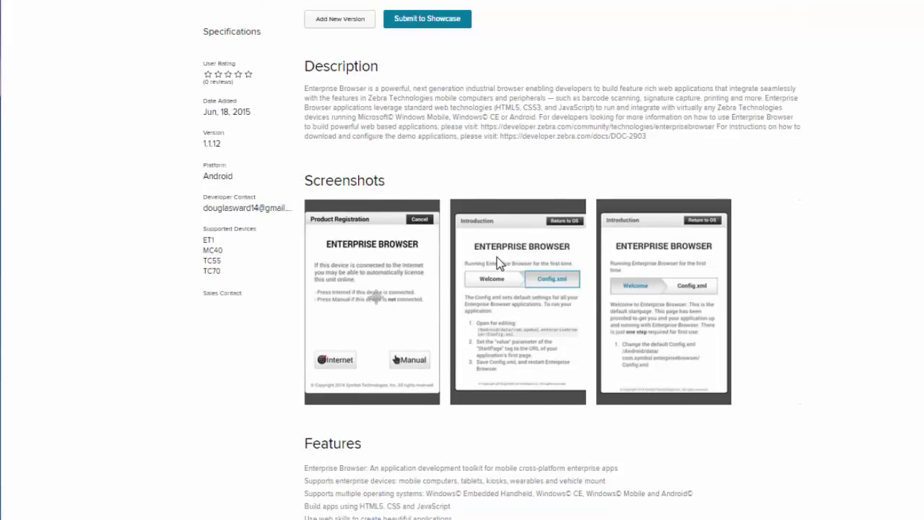
pyautogui.scroll(-3, 497, 260)
pyautogui.scroll(7, 498, 261)
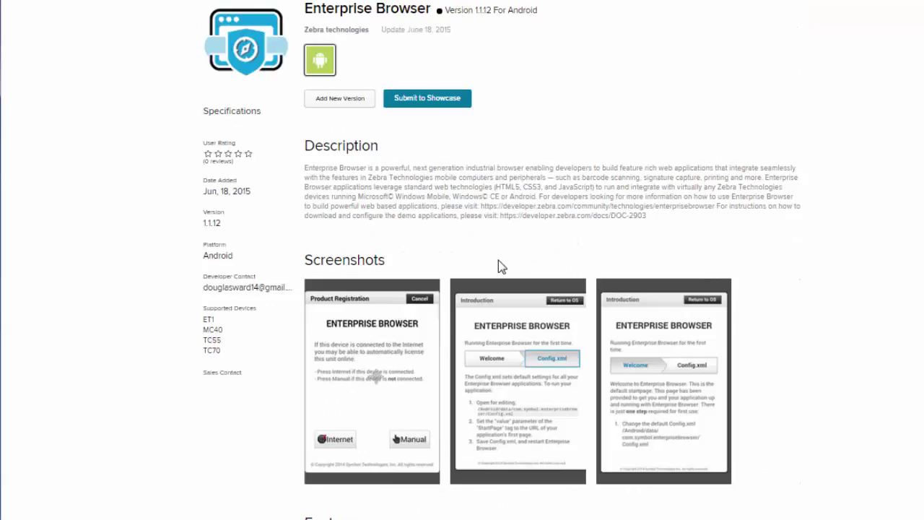
pyautogui.scroll(1, 502, 266)
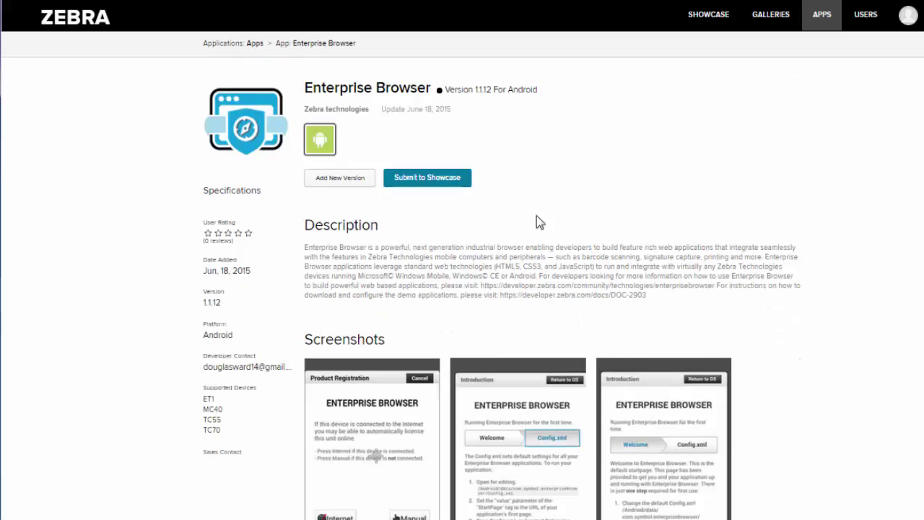